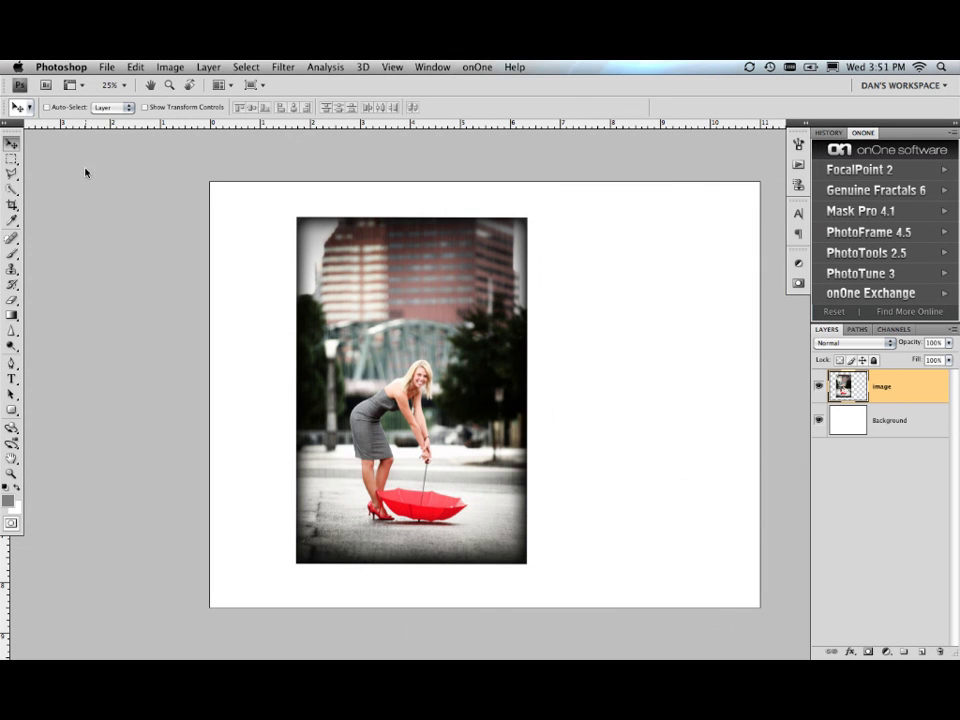
Hide and reshow the umbrella photo layer, then launch the PhotoFrame 4.5 library on this document
{"action": "left_click", "coordinate": [818, 386]}
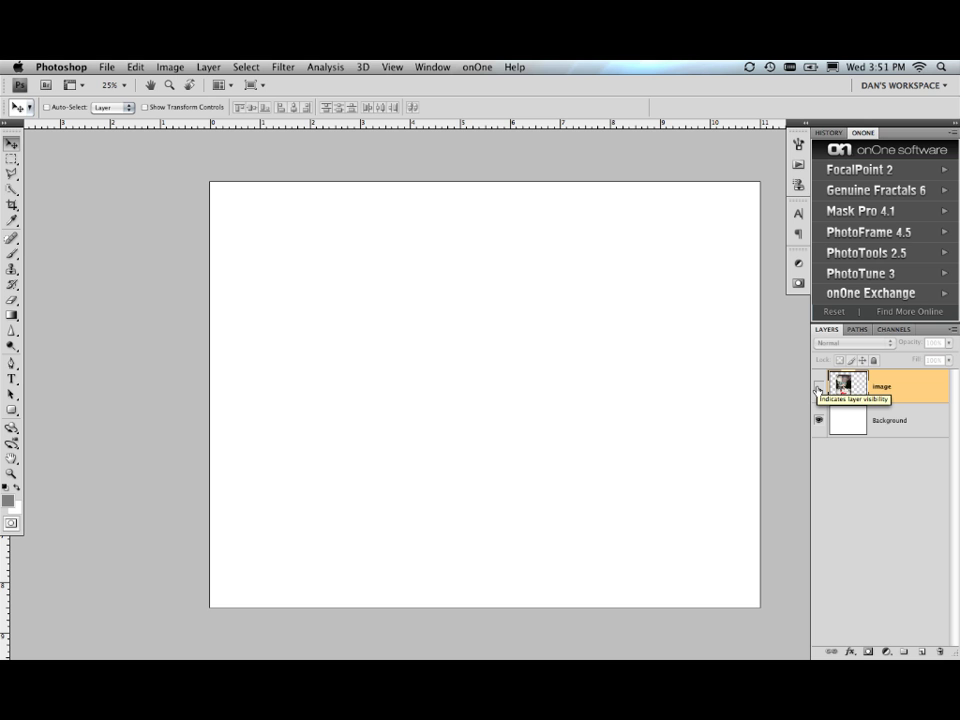
{"action": "left_click", "coordinate": [818, 386]}
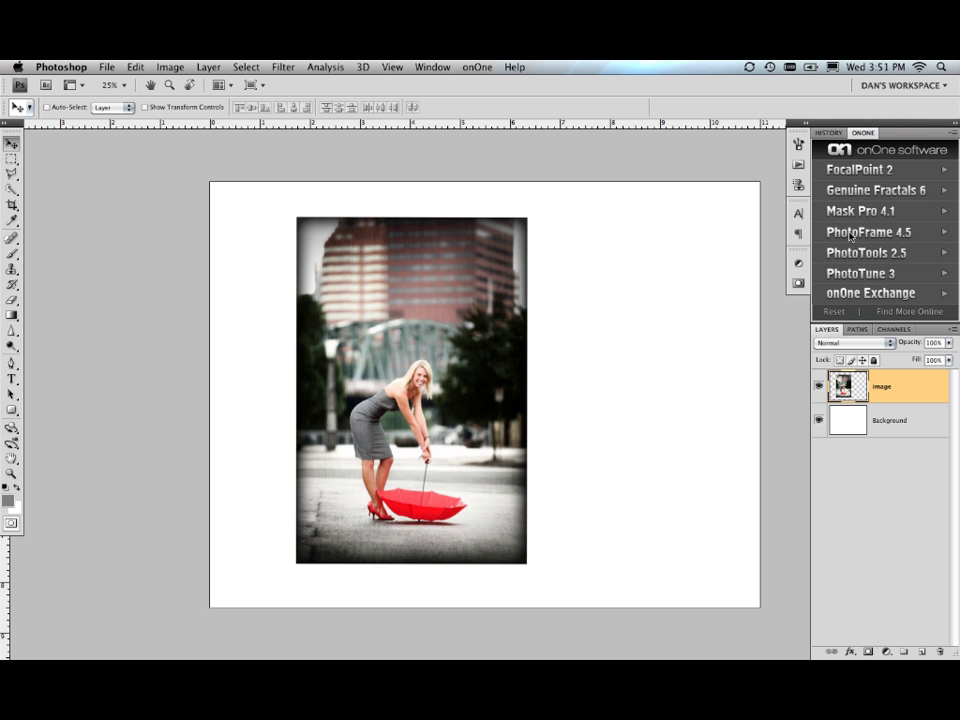
{"action": "left_click", "coordinate": [850, 236]}
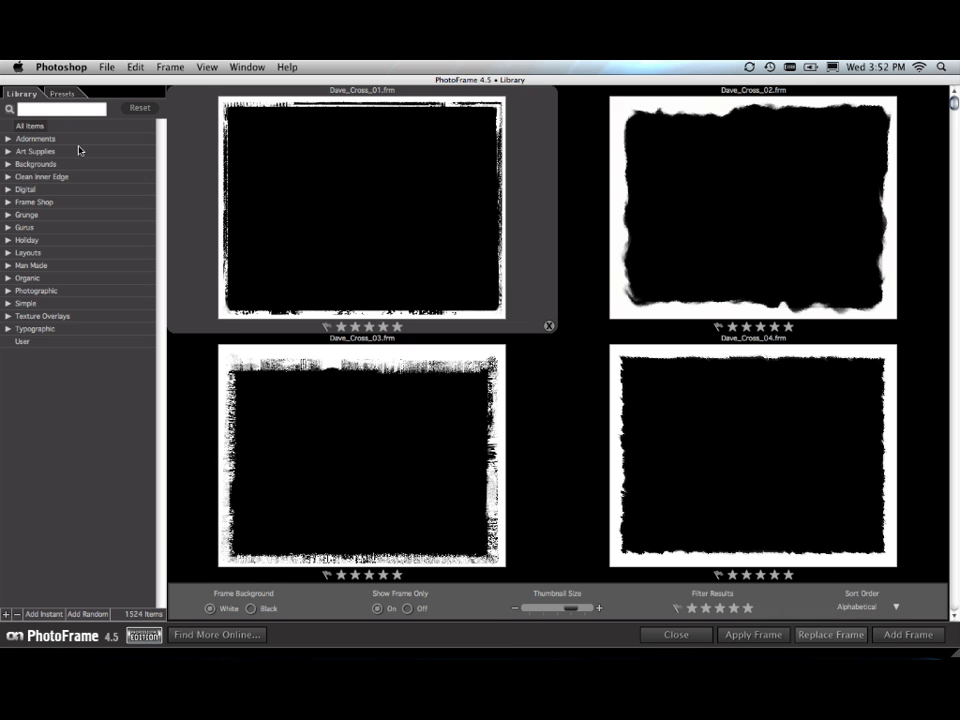
Browse Kersti Malvre's background frames in the Gurus collection
{"action": "left_click", "coordinate": [9, 228]}
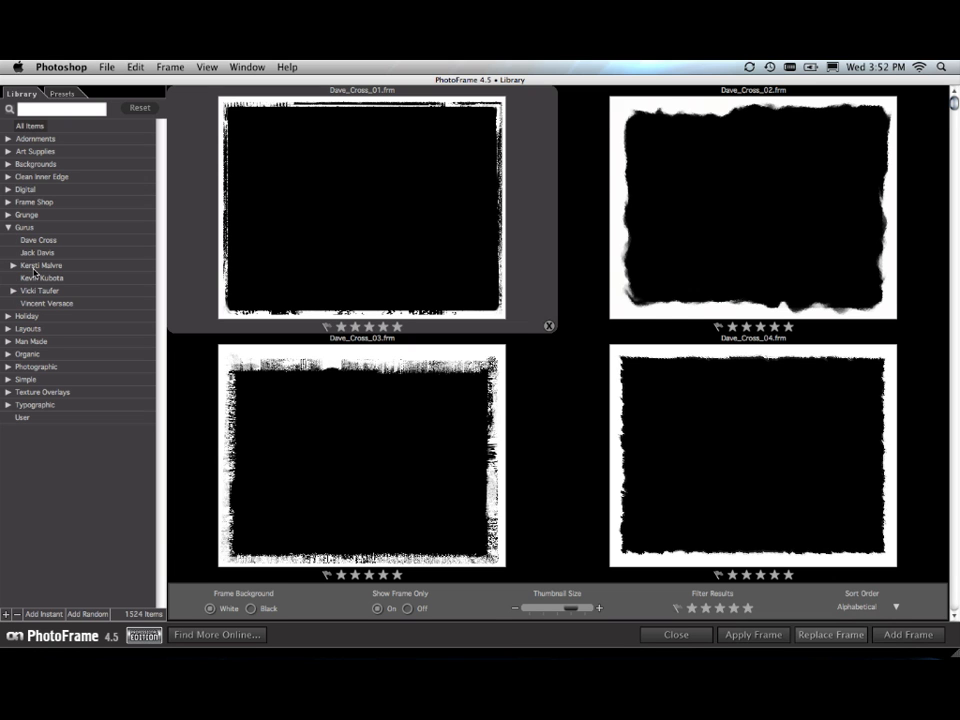
{"action": "left_click", "coordinate": [42, 267]}
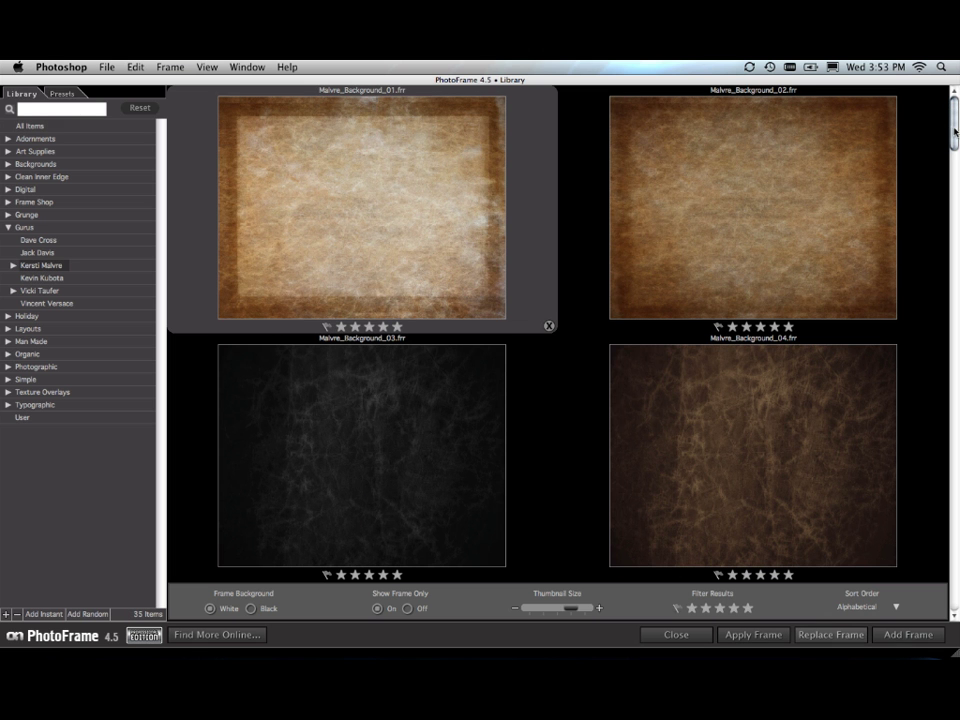
{"action": "mouse_move", "coordinate": [955, 130]}
{"action": "left_mouse_down"}
{"action": "mouse_move", "coordinate": [955, 335]}
{"action": "mouse_move", "coordinate": [955, 110]}
{"action": "left_mouse_up"}
Browse the Baby and Bohemian layout collections, then reveal the Event layout subcategories
{"action": "left_click", "coordinate": [9, 330]}
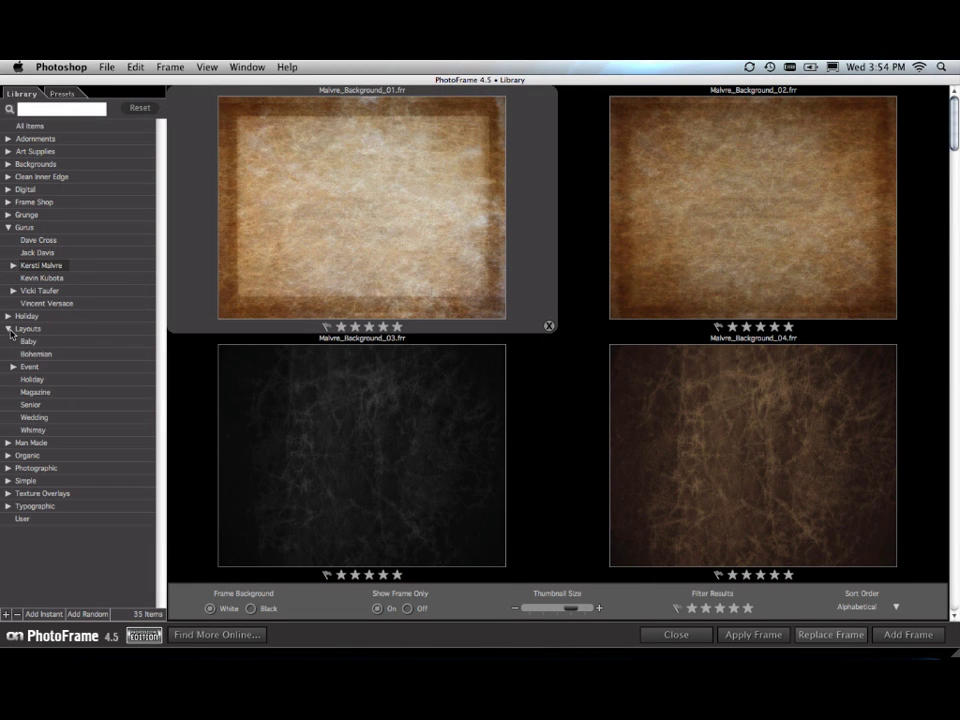
{"action": "left_click", "coordinate": [27, 343]}
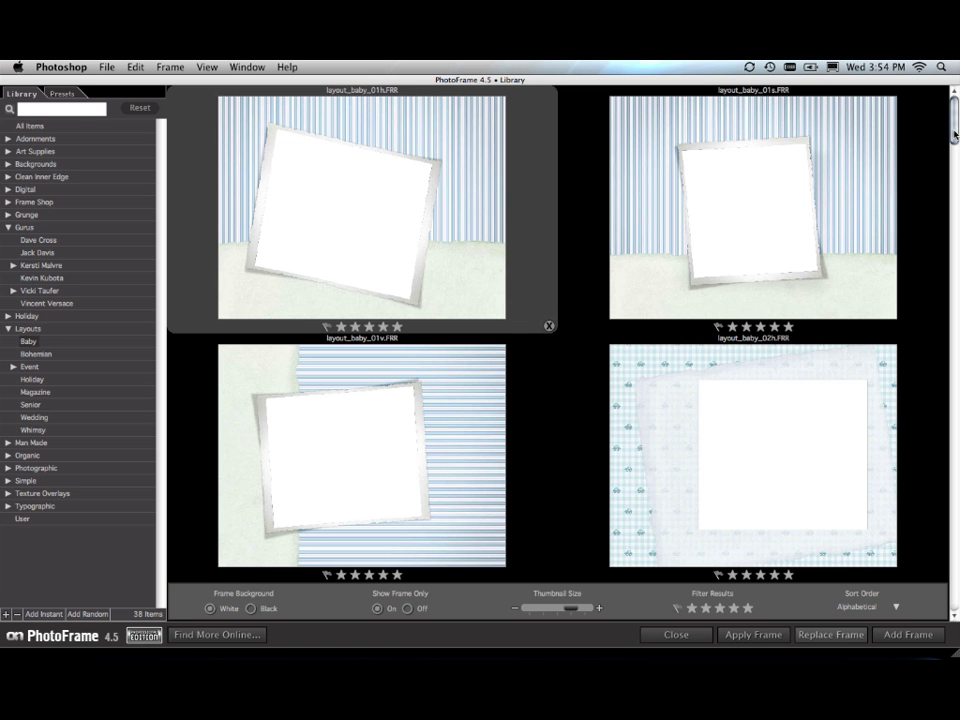
{"action": "left_click_drag", "start_coordinate": [955, 135], "coordinate": [955, 297]}
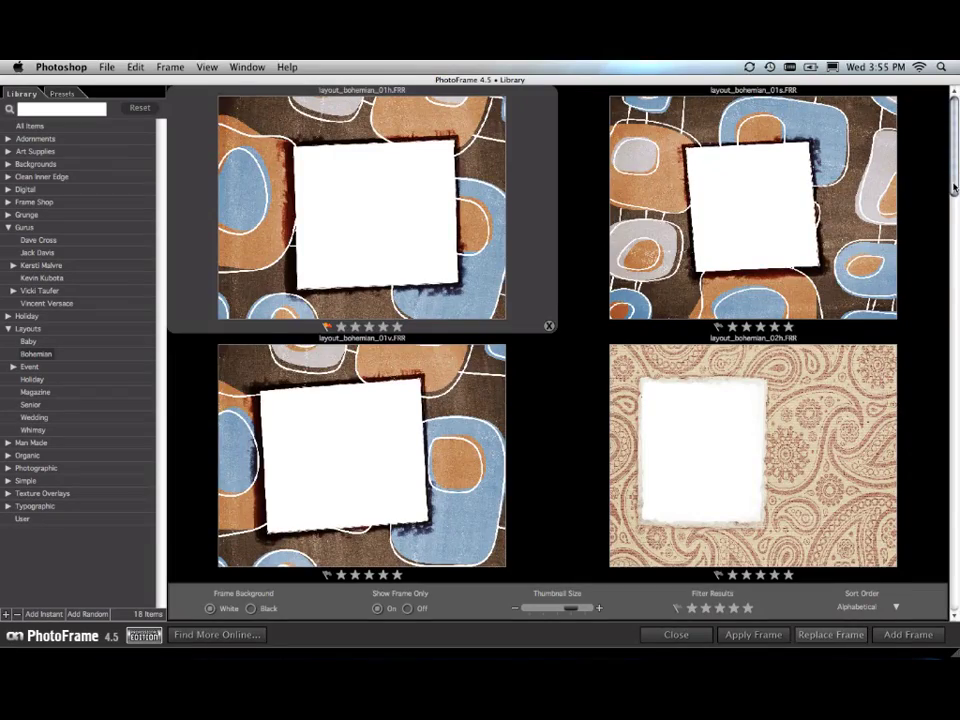
{"action": "left_click_drag", "start_coordinate": [955, 187], "coordinate": [955, 300]}
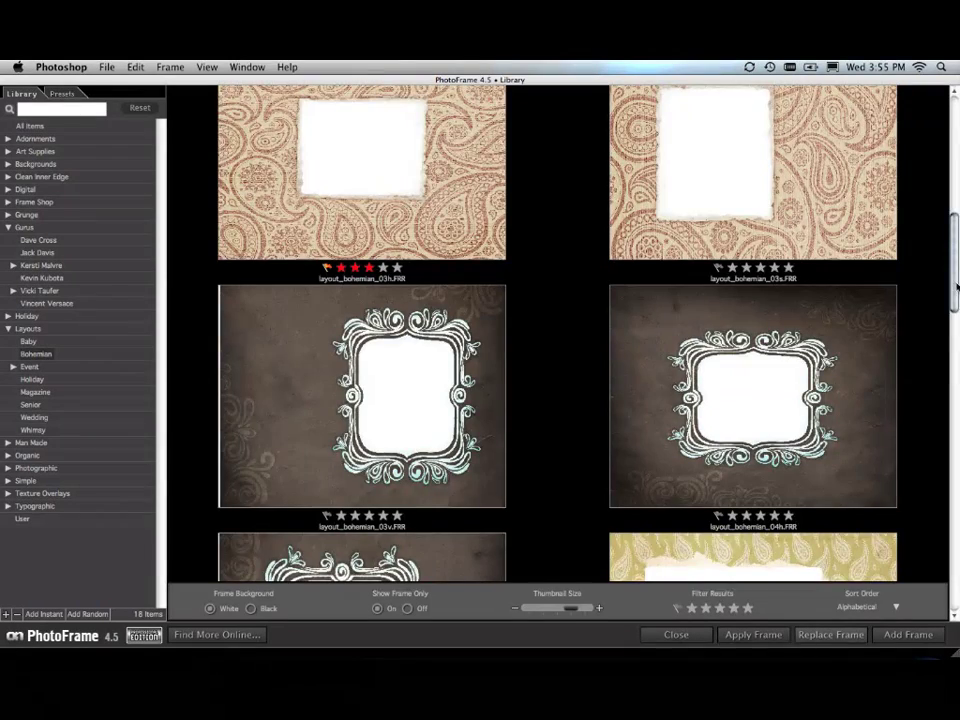
{"action": "left_click_drag", "start_coordinate": [955, 300], "coordinate": [141, 407]}
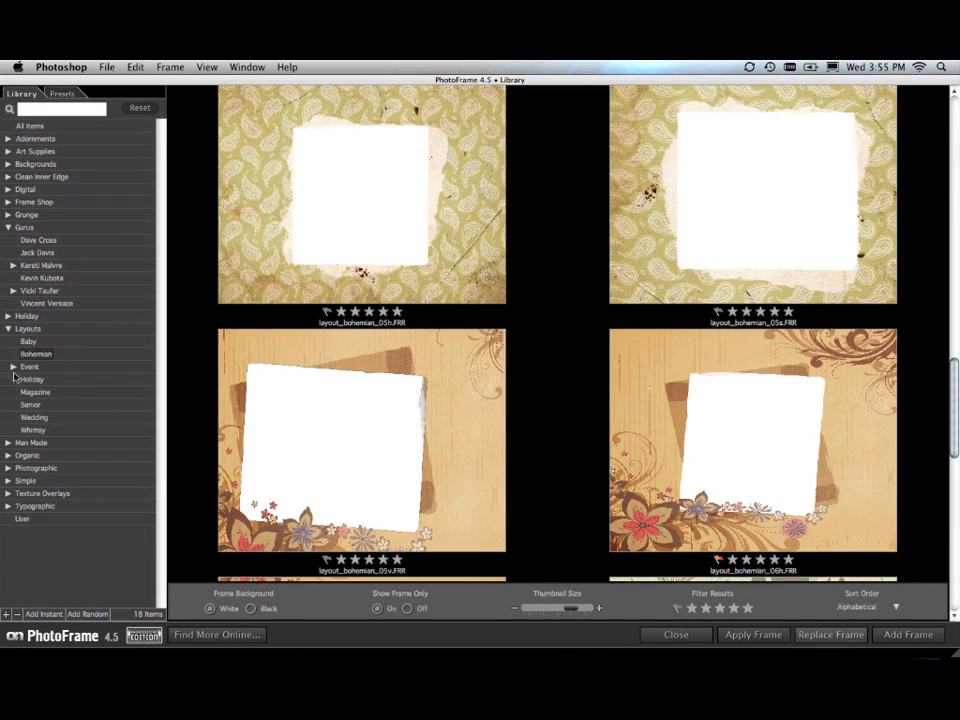
{"action": "left_click", "coordinate": [13, 369]}
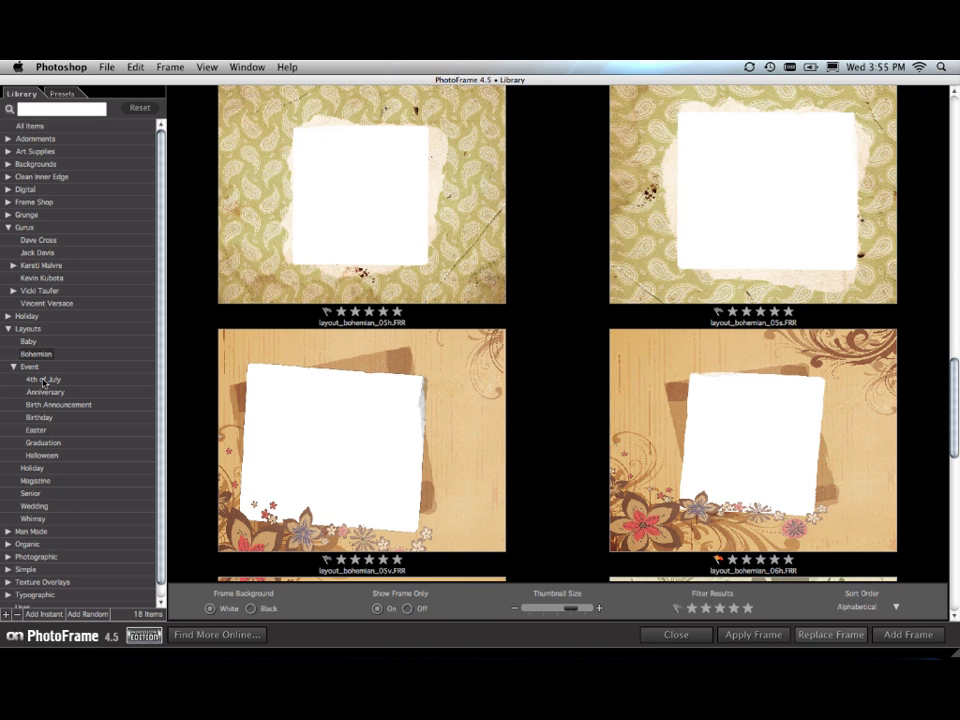
Look through the Event layouts from 4th of July to Halloween, then Holiday and Whimsy
{"action": "left_click", "coordinate": [44, 381]}
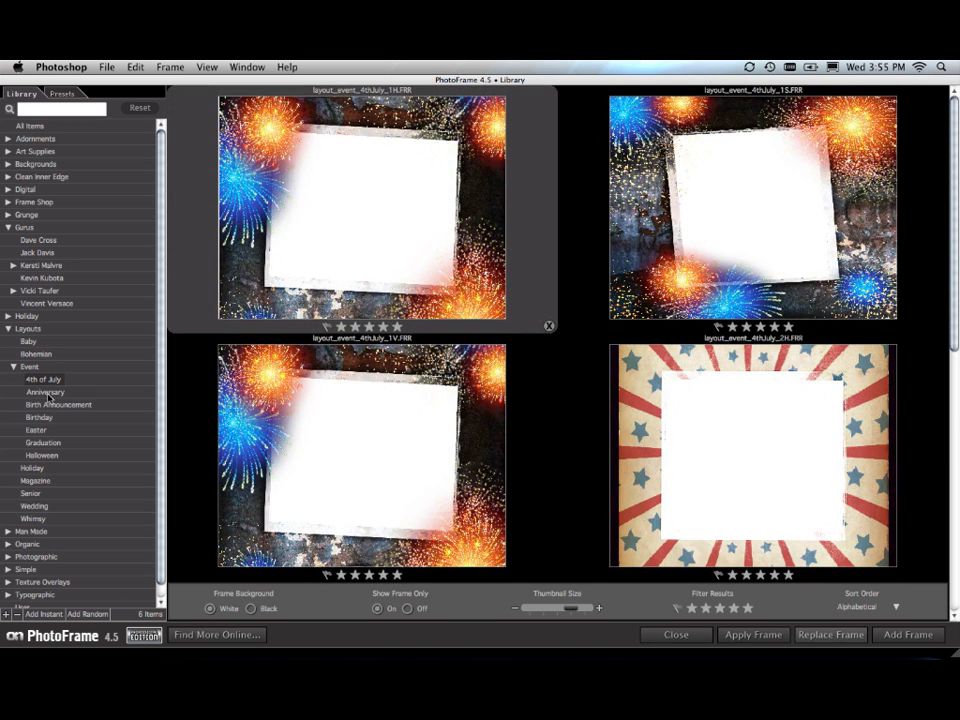
{"action": "left_click", "coordinate": [46, 393]}
{"action": "left_click", "coordinate": [48, 404]}
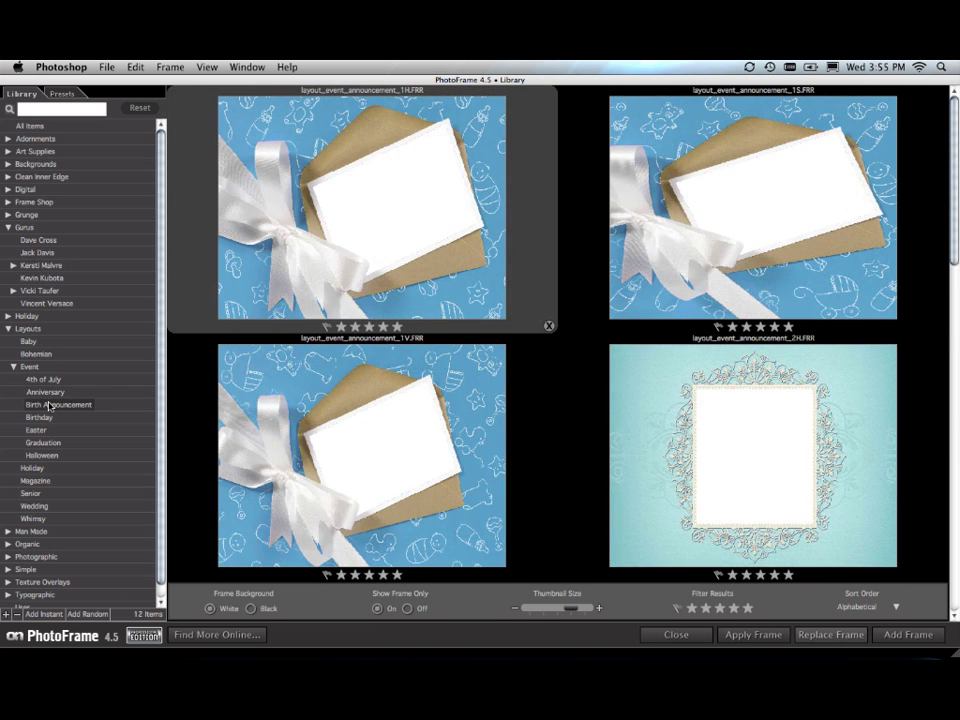
{"action": "left_click", "coordinate": [44, 418]}
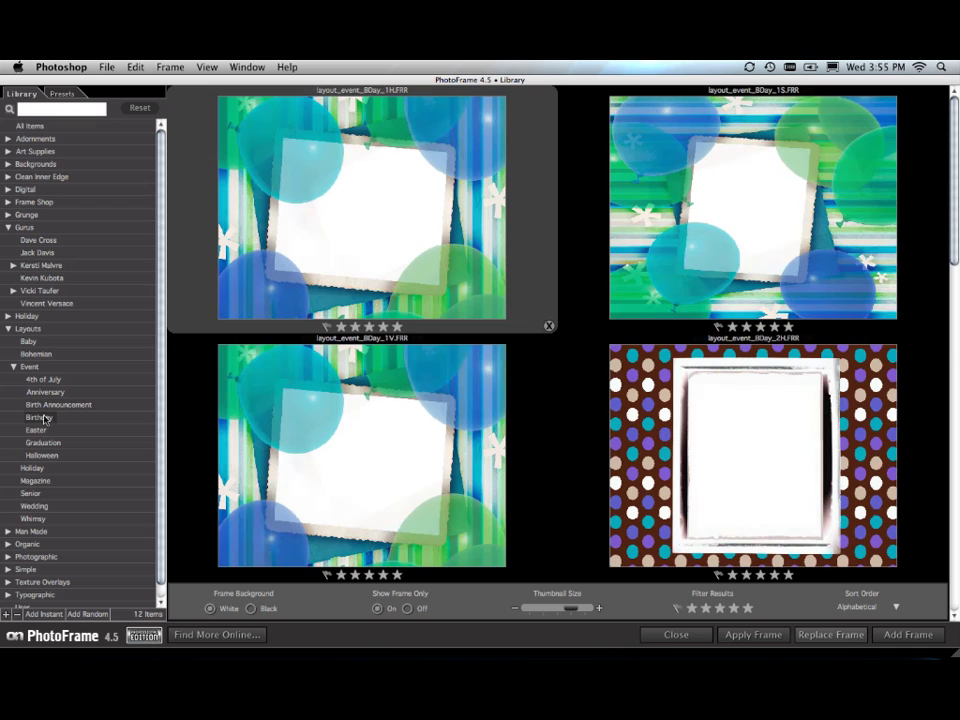
{"action": "left_click", "coordinate": [40, 430]}
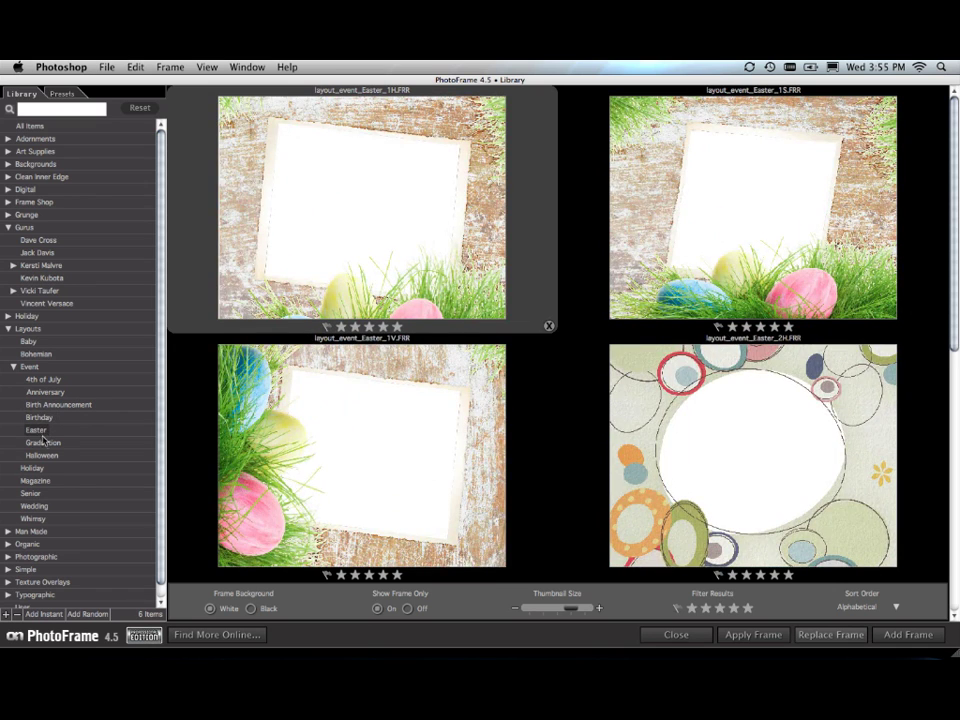
{"action": "left_click", "coordinate": [44, 443]}
{"action": "left_click", "coordinate": [44, 455]}
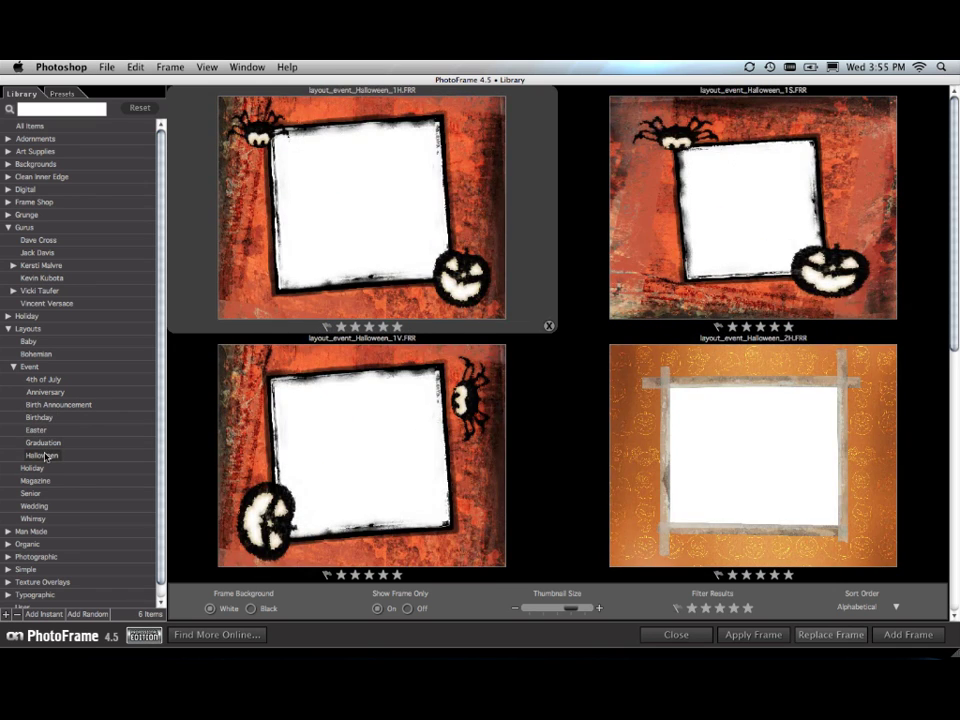
{"action": "left_click", "coordinate": [35, 468]}
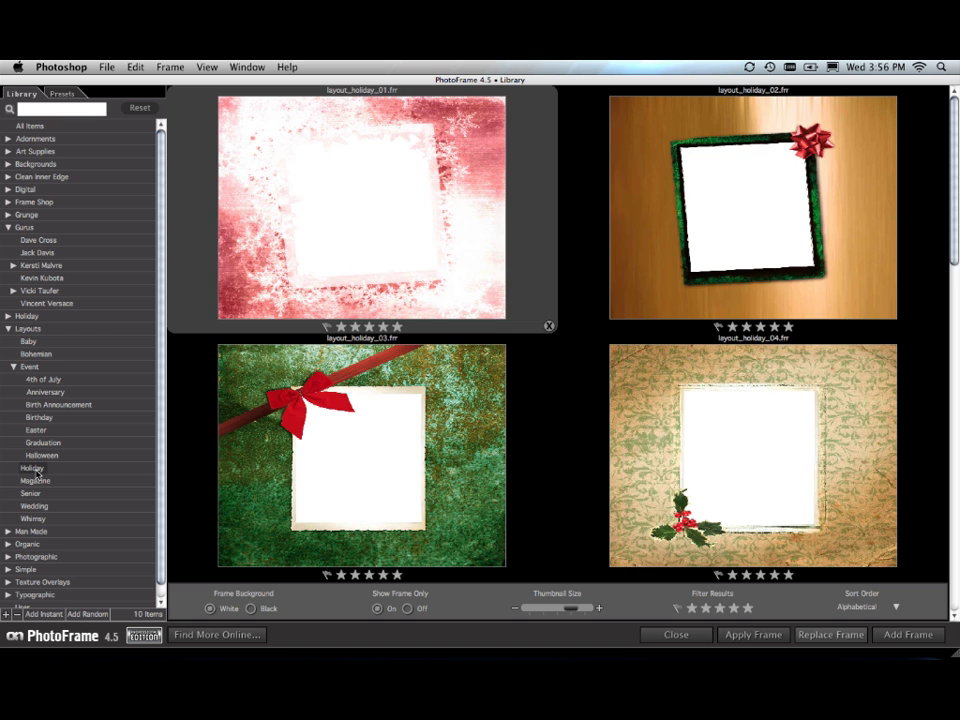
{"action": "left_click", "coordinate": [37, 520]}
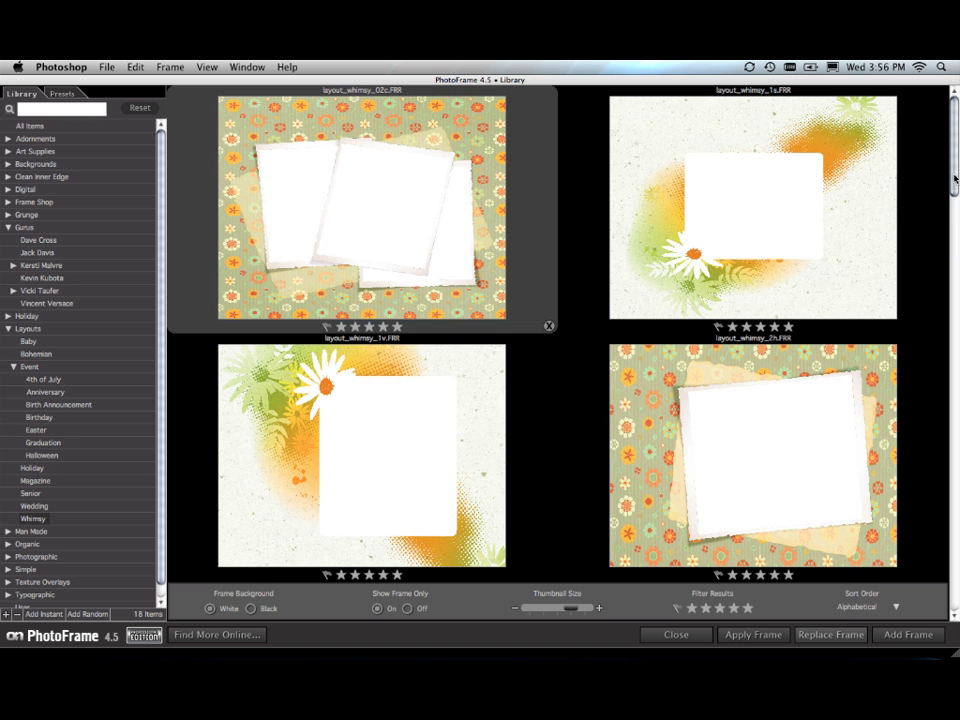
{"action": "left_click_drag", "start_coordinate": [955, 178], "coordinate": [955, 530]}
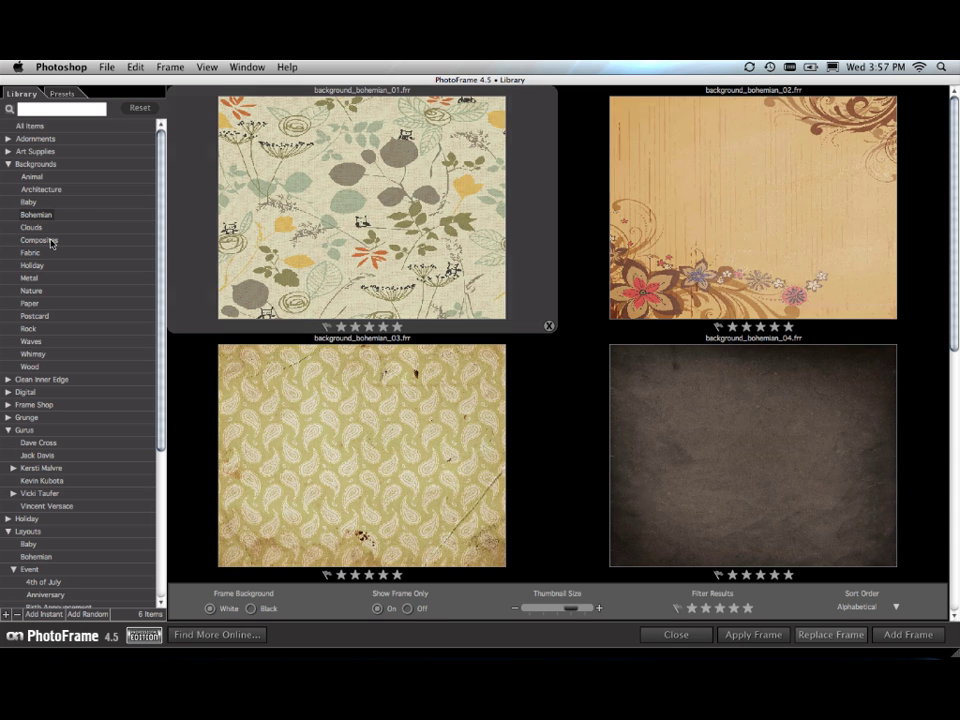
Add the red grunge background_composite_05 texture from Backgrounds > Composites to the layout
{"action": "left_click", "coordinate": [50, 242]}
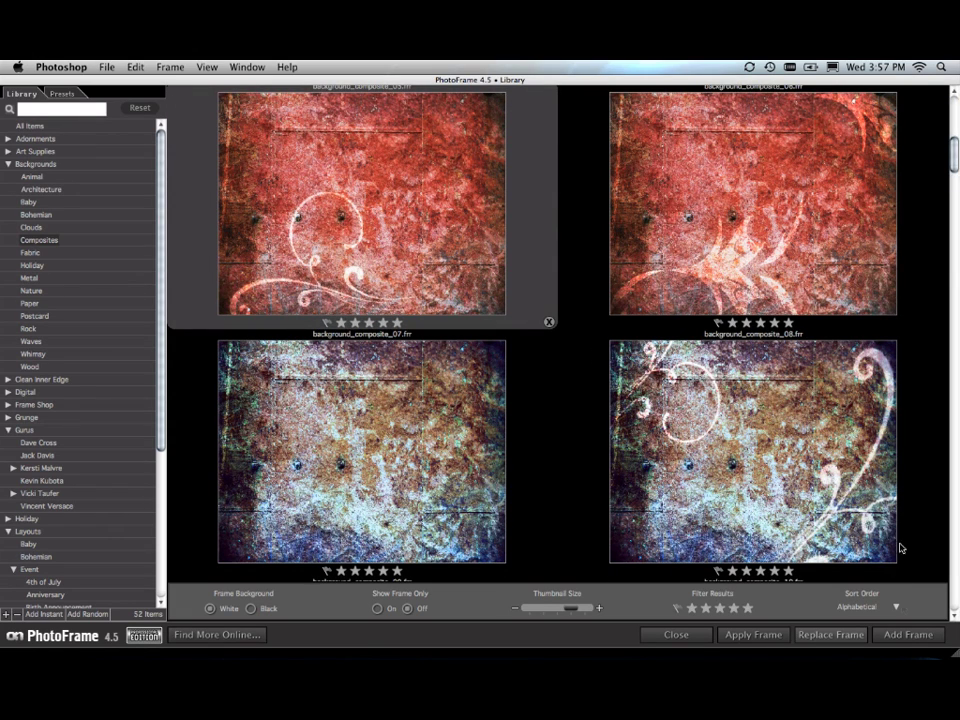
{"action": "left_click", "coordinate": [907, 635]}
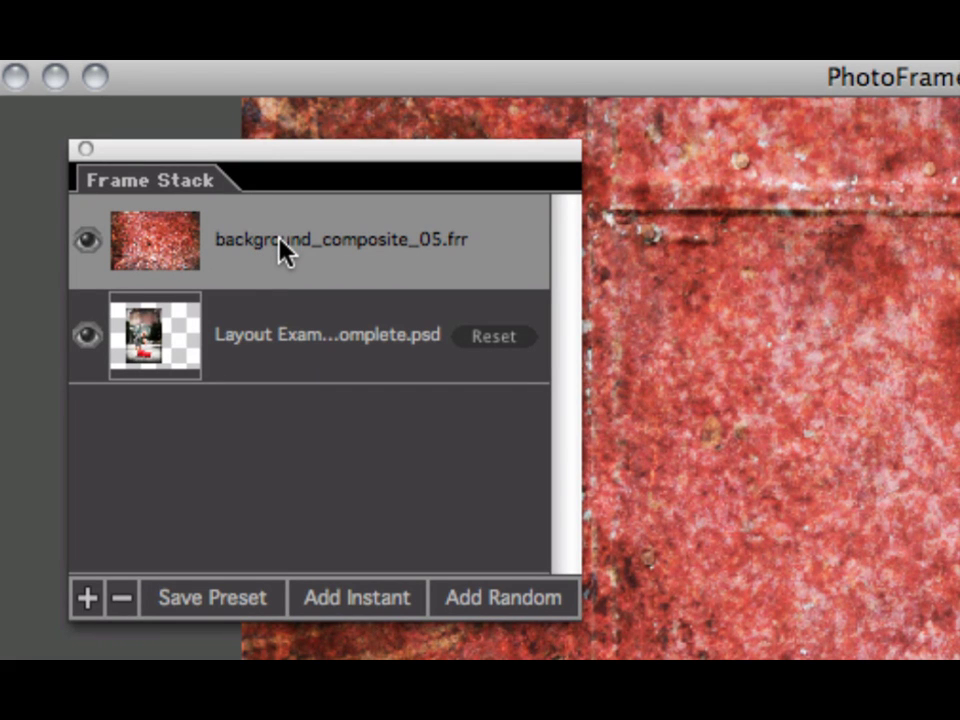
Move background_composite_05 below the umbrella photo in the Frame Stack and select the photo row
{"action": "left_click_drag", "start_coordinate": [279, 240], "coordinate": [279, 336]}
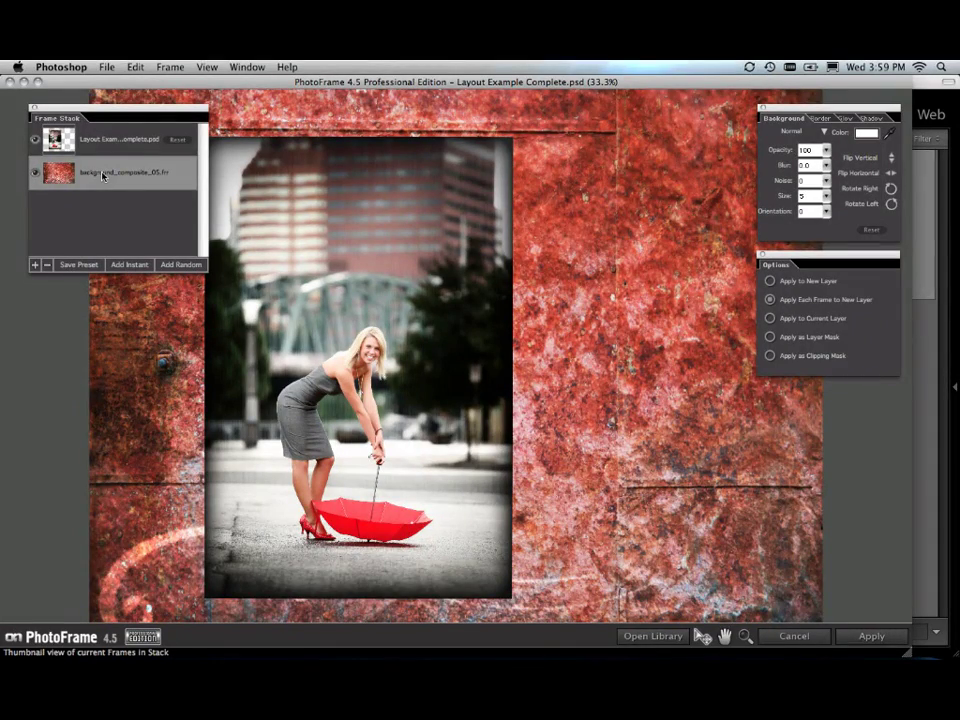
{"action": "left_click", "coordinate": [110, 139]}
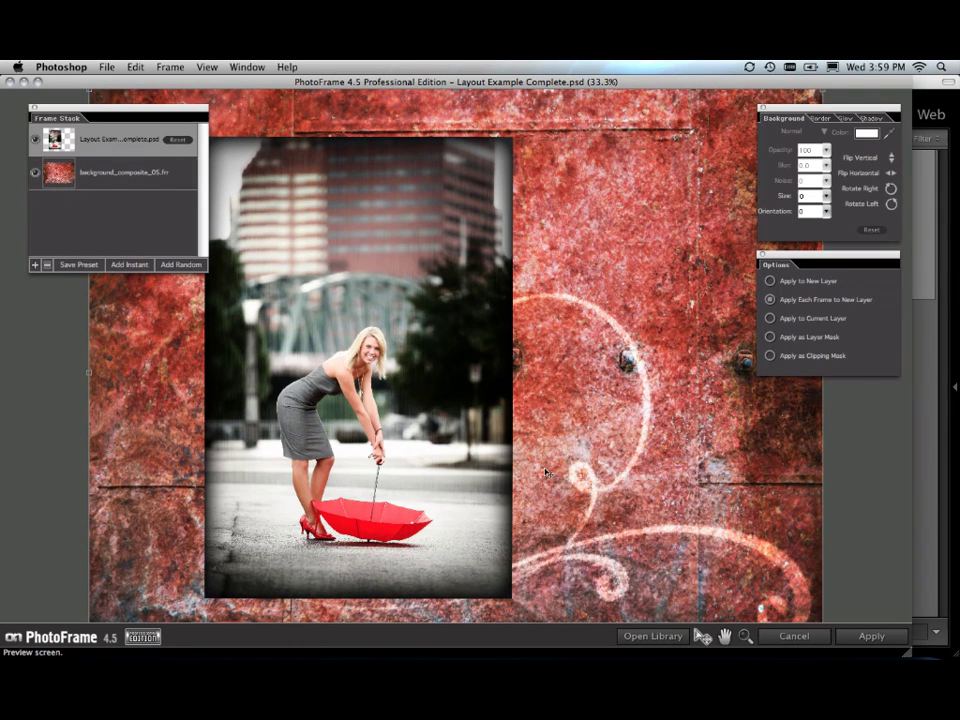
Add the Dave_Cross_02 torn-edge frame, pull its left edge inward, and shift the Options panel down
{"action": "left_click", "coordinate": [650, 636]}
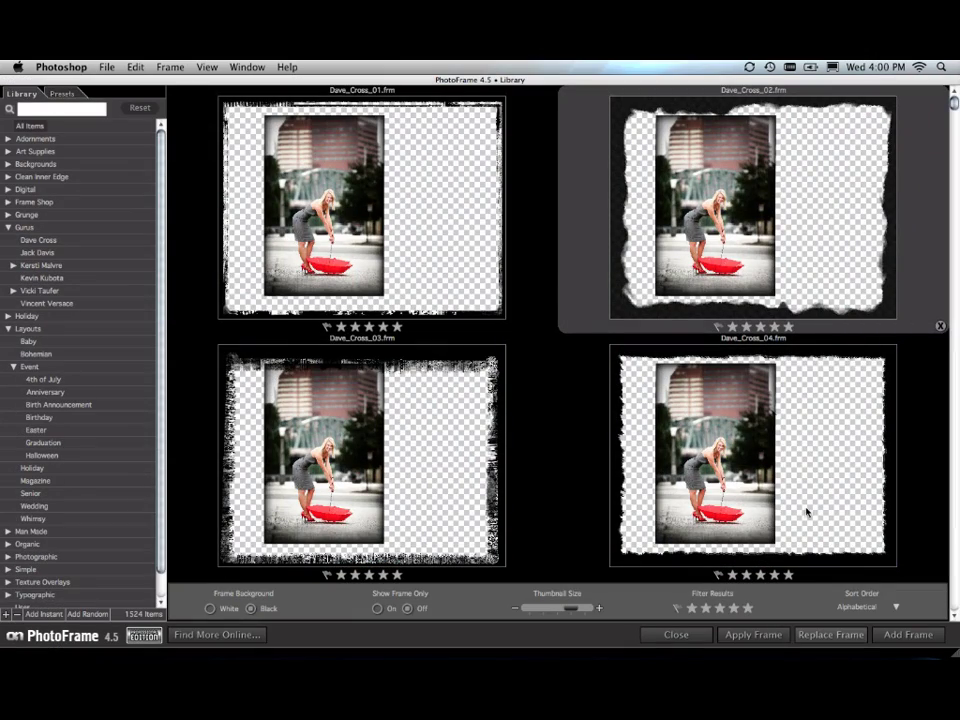
{"action": "left_click", "coordinate": [878, 634]}
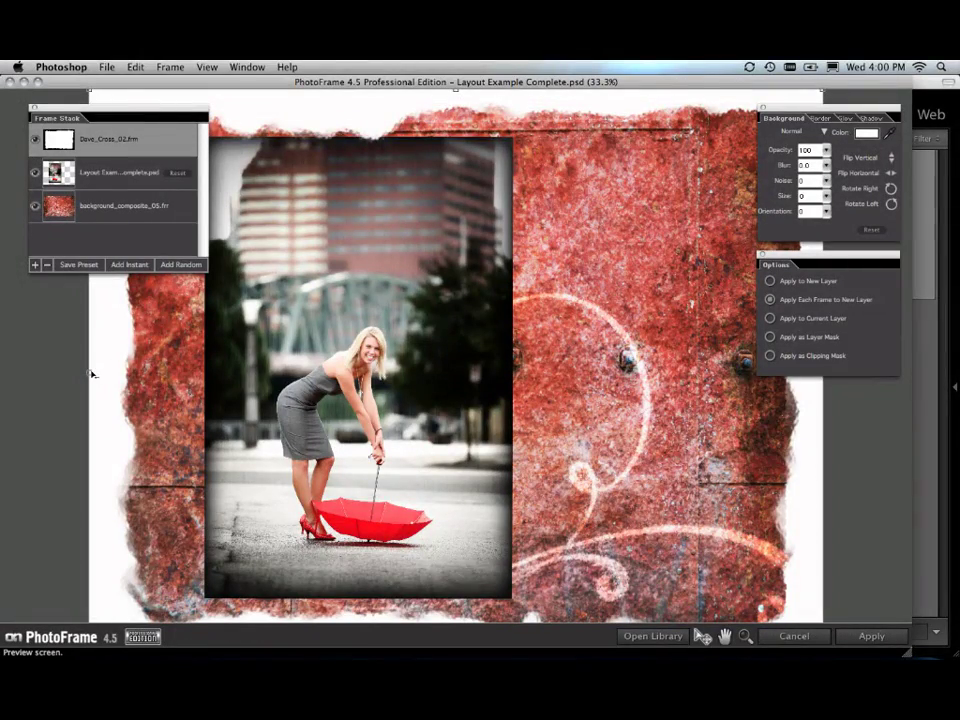
{"action": "left_click_drag", "start_coordinate": [91, 374], "coordinate": [180, 381]}
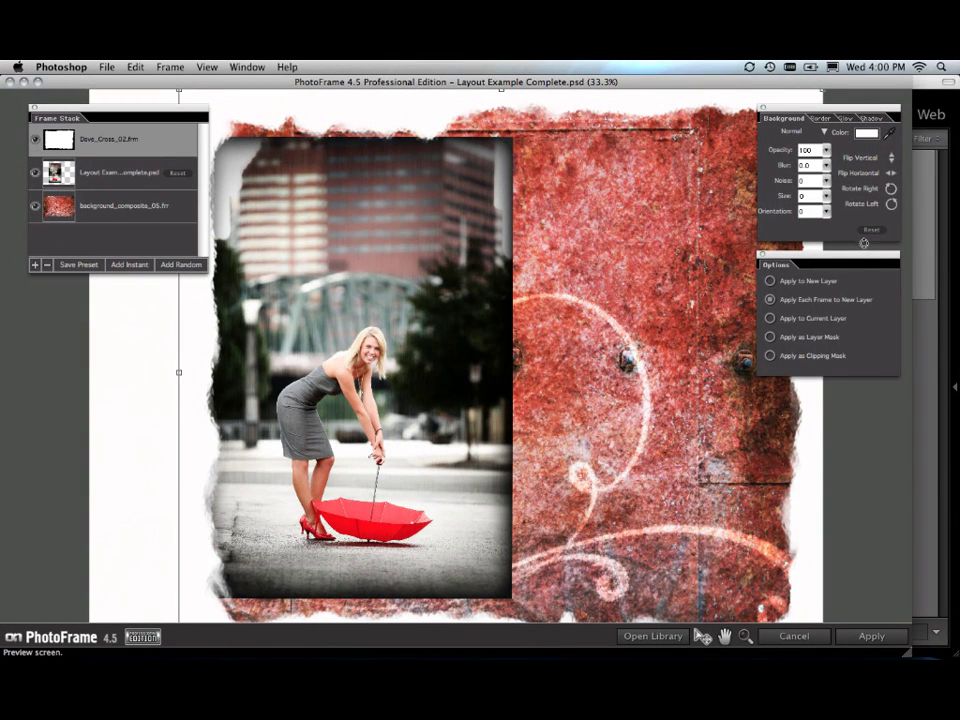
{"action": "left_click_drag", "start_coordinate": [863, 250], "coordinate": [848, 388]}
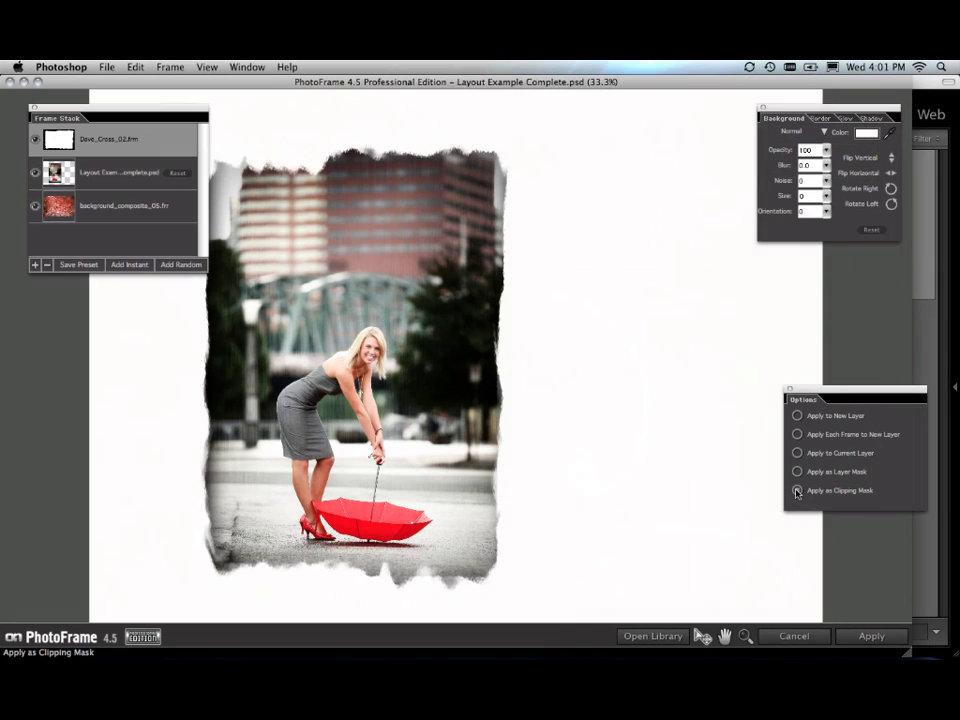
Set the torn-edge frame's output to Apply as Clipping Mask
{"action": "left_click", "coordinate": [797, 490]}
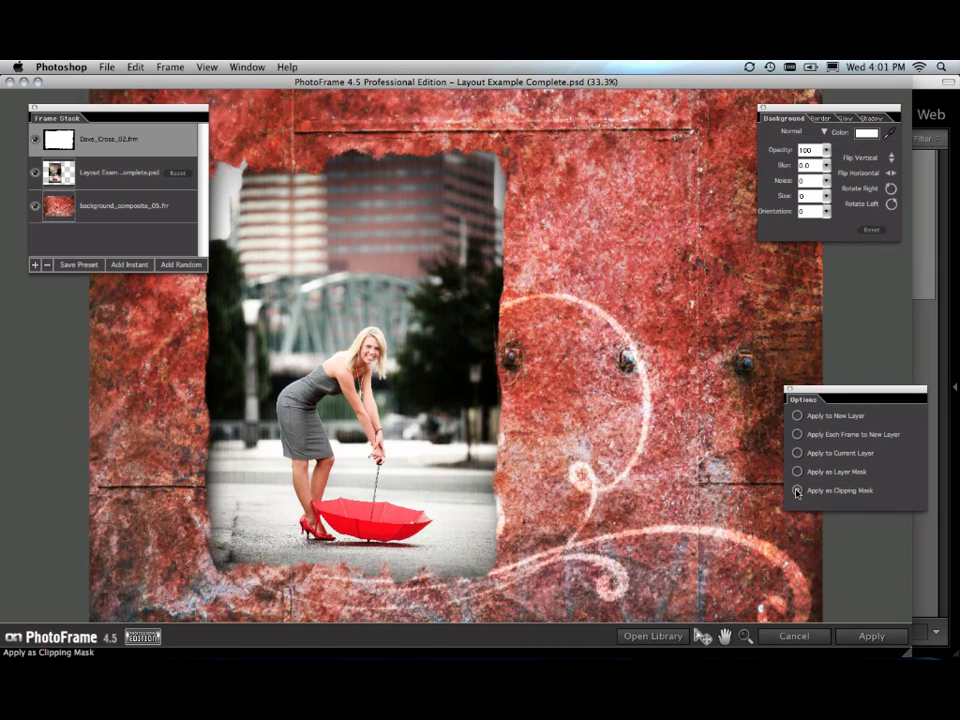